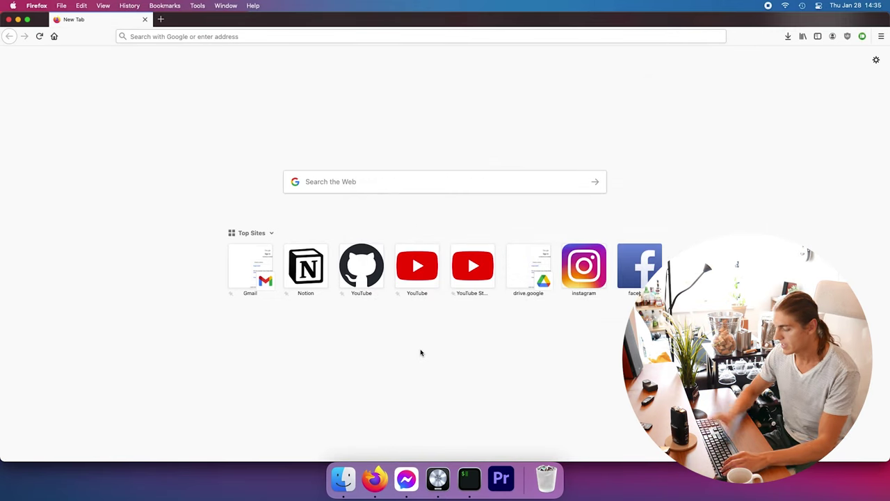
Step: Search Google for 'facebook creator studio' and open the Creator Studio Instagram page
key(super+l)
text(face)
key(Down)
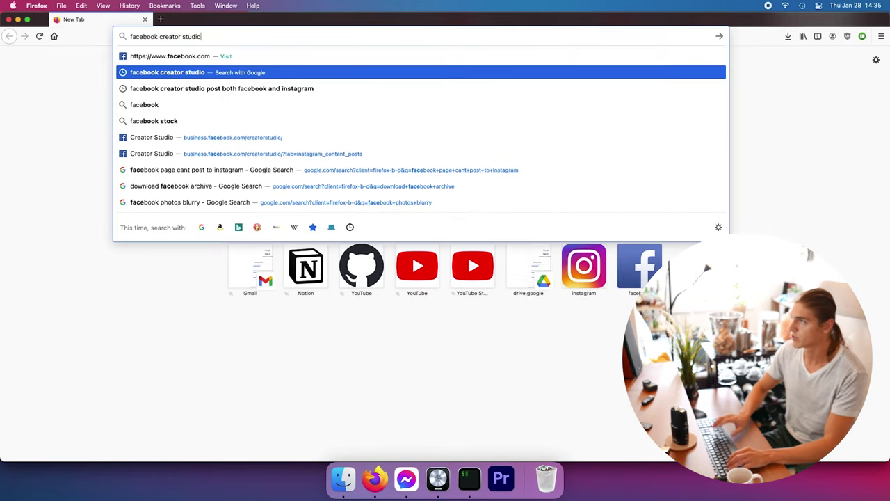
key(Return)
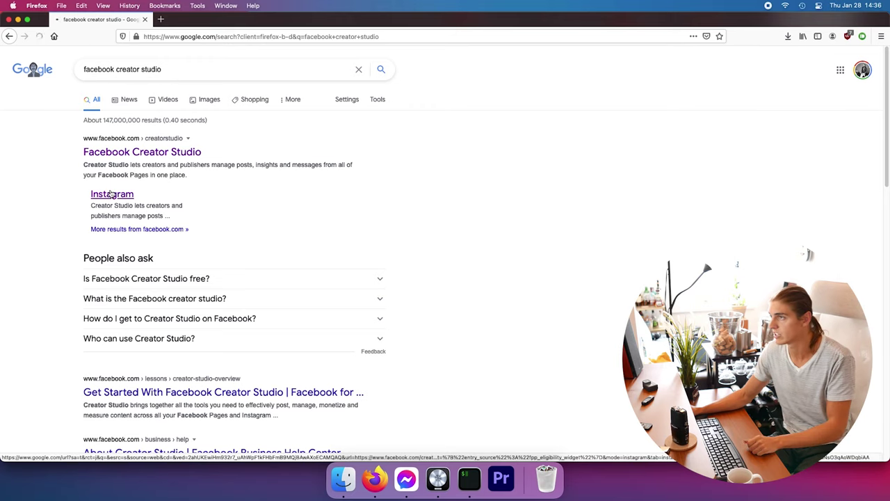
click(112, 194)
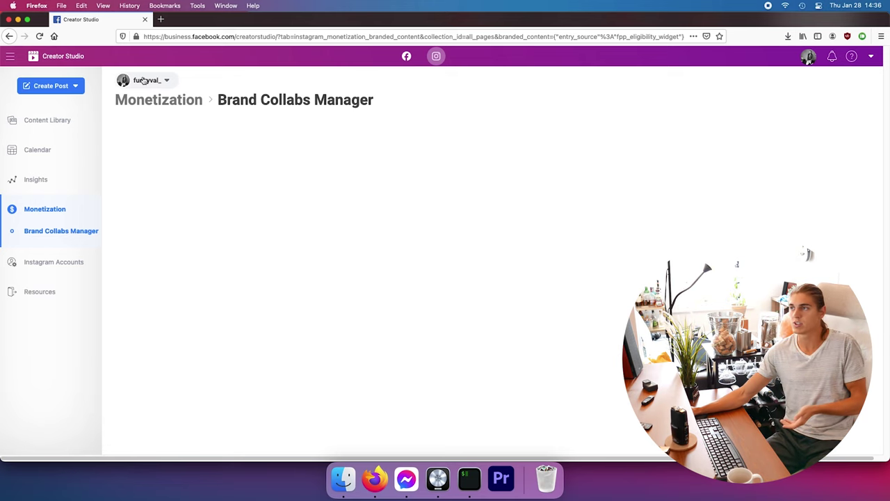
Step: Start a new Instagram Feed post from Create Post, posting as the first Instagram account
click(143, 80)
click(146, 81)
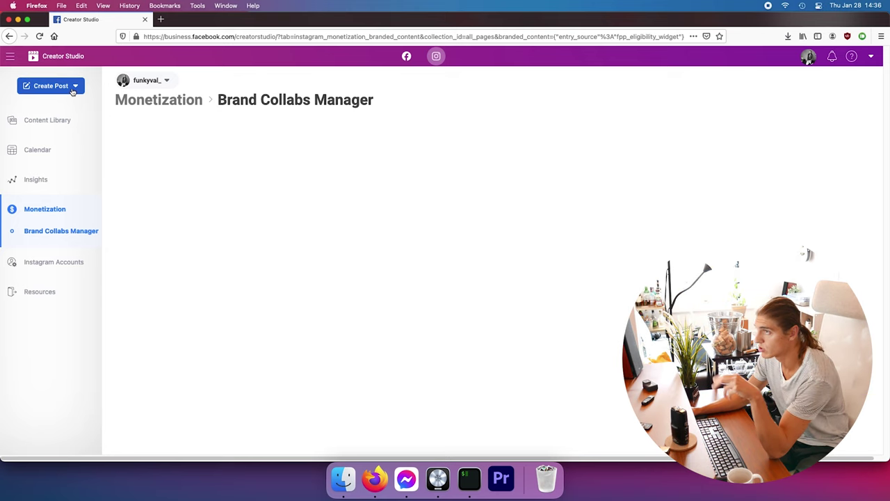
click(66, 93)
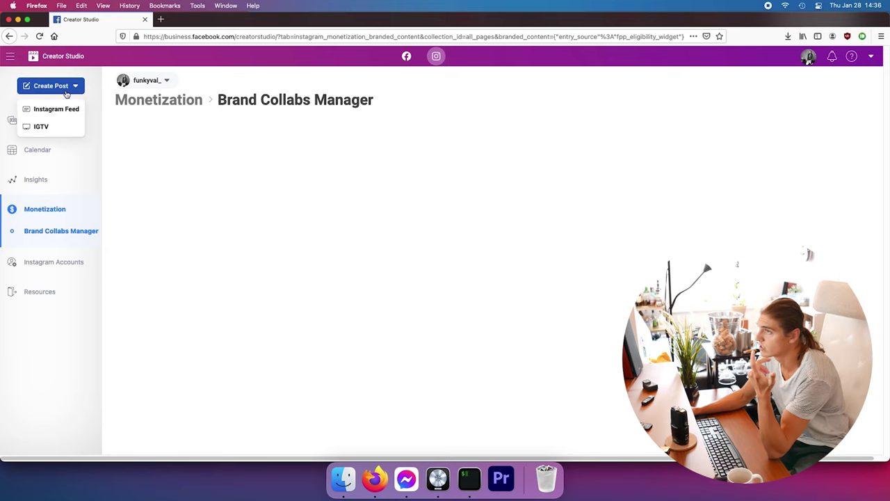
click(57, 110)
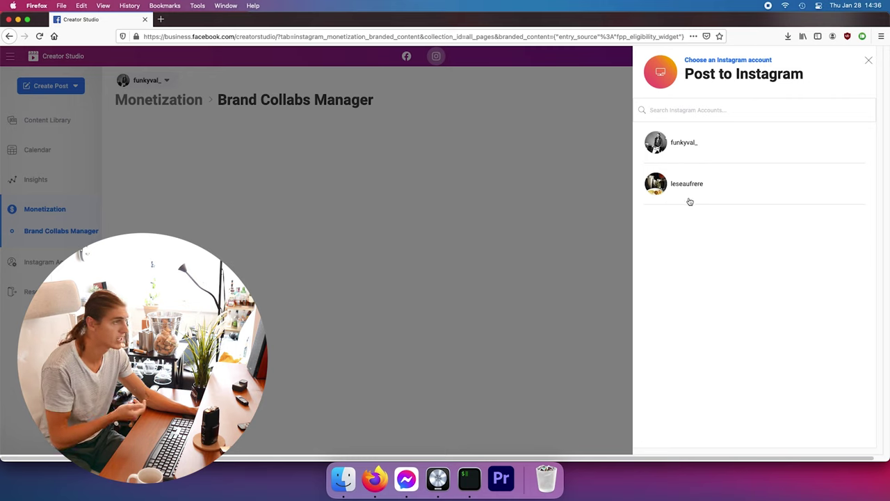
click(679, 143)
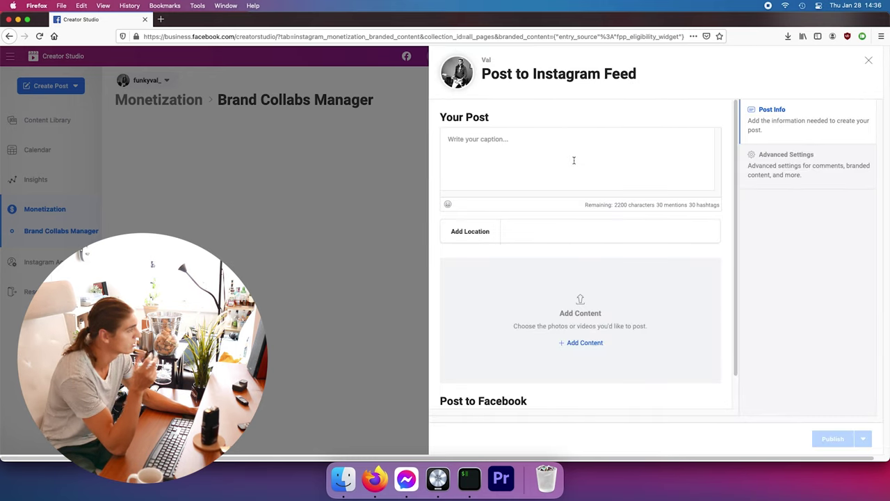
Step: Write the caption 'Description.' and set the post location to Montreal, Quebec
click(513, 168)
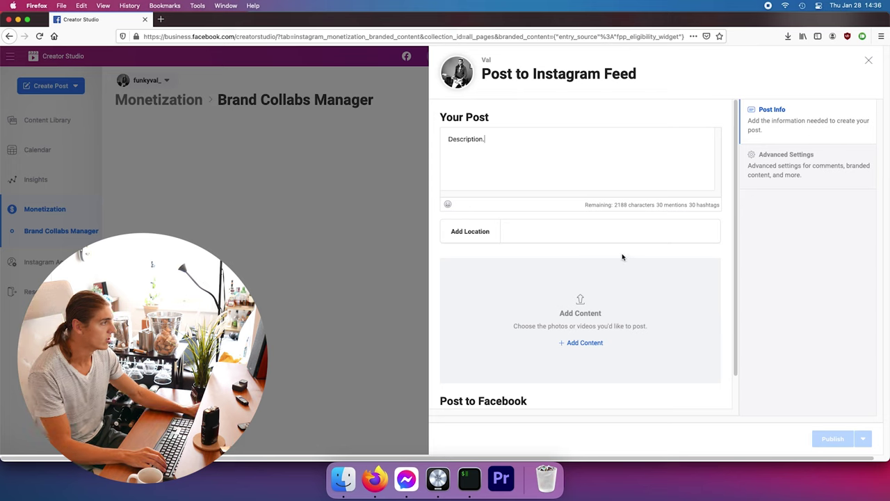
click(595, 231)
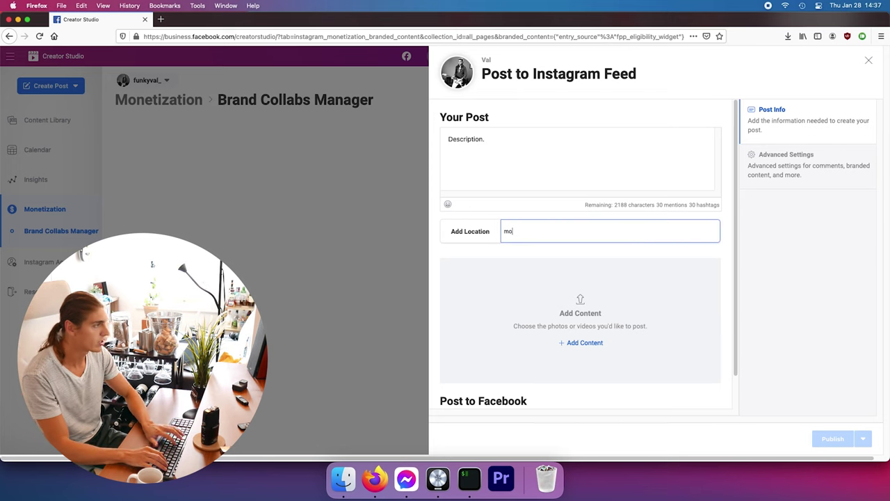
text(montre)
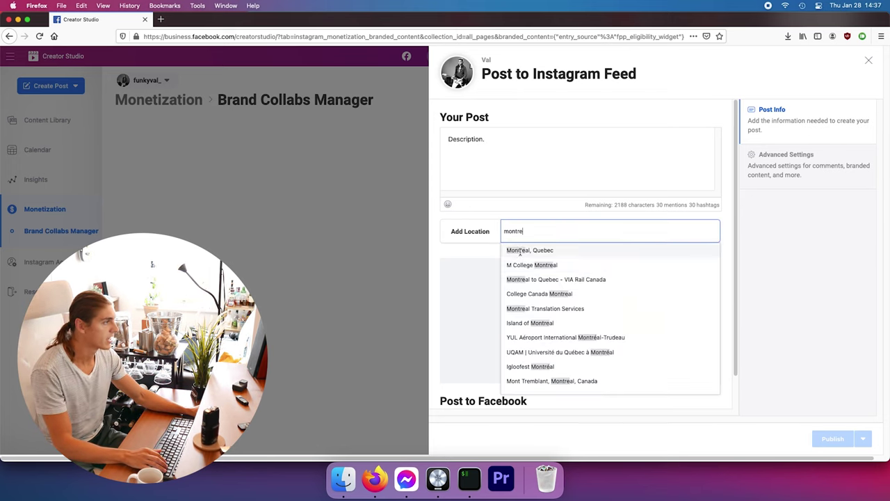
click(520, 248)
click(581, 343)
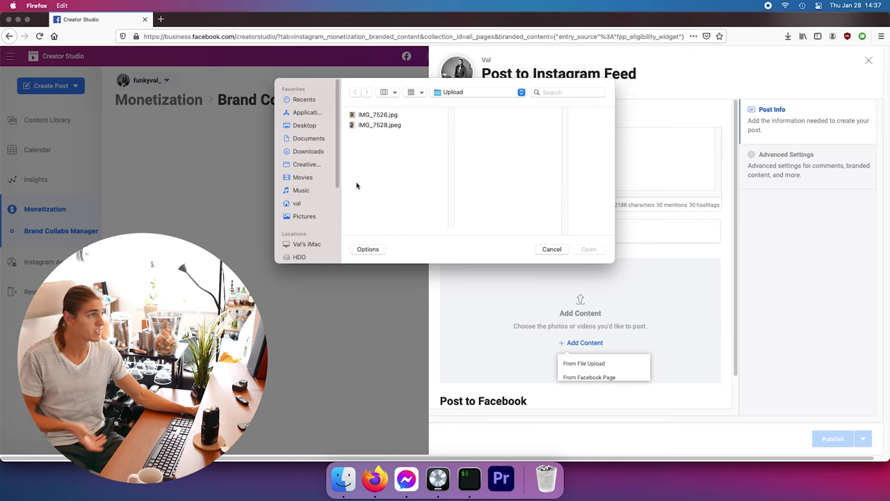
Step: Select IMG_7526.jpg and IMG_7528.jpeg and view them in the Upload folder in Finder
drag(371, 136, 360, 111)
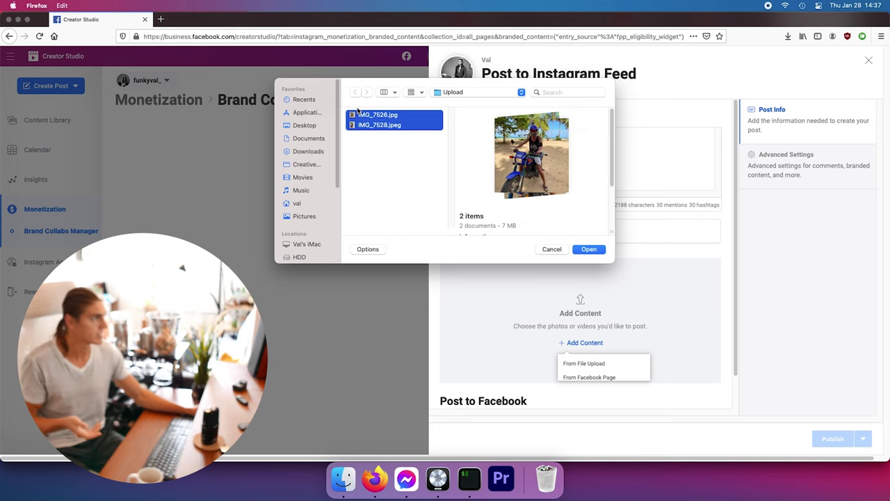
click(342, 478)
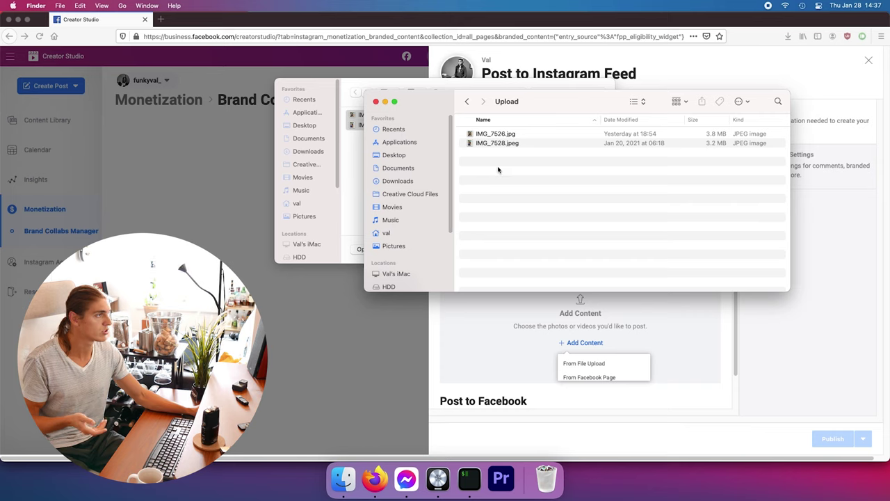
drag(498, 170, 478, 125)
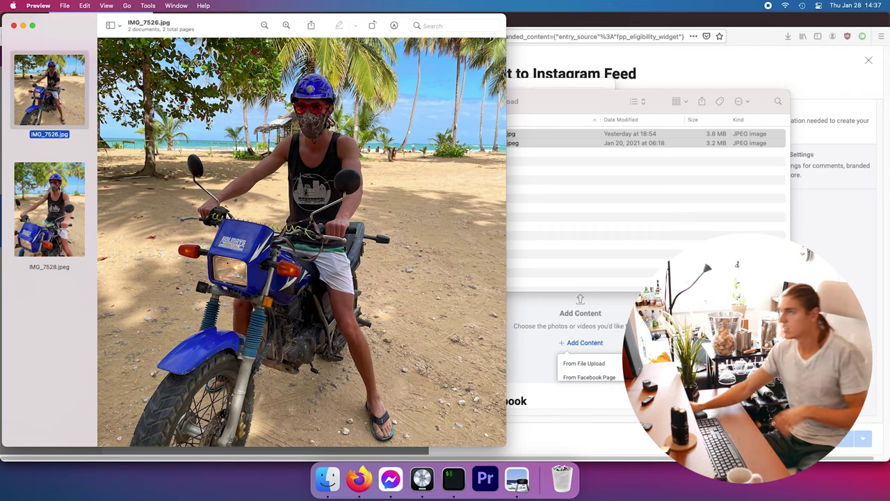
click(63, 230)
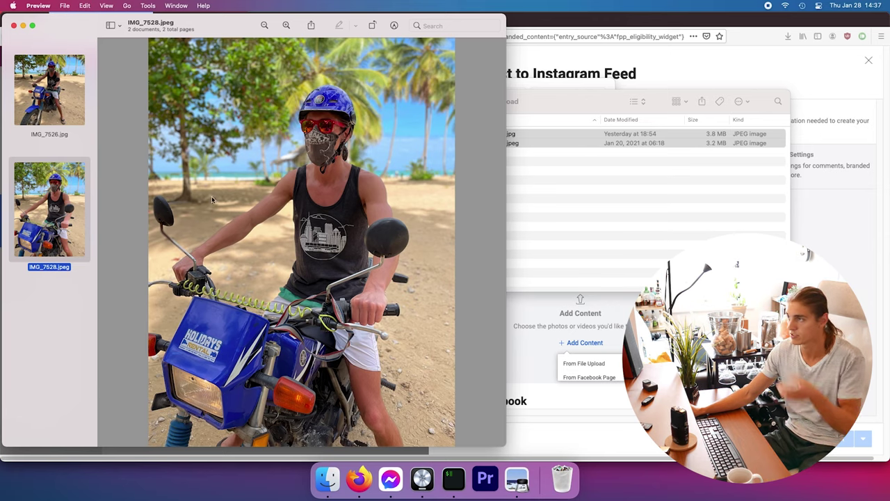
click(13, 25)
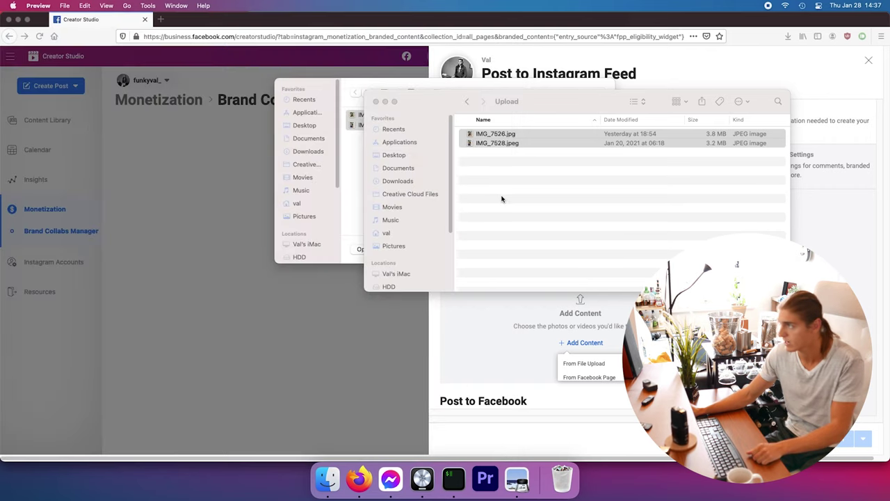
Step: Upload both motorbike photos, leaving the first photo's crop unchanged
click(360, 187)
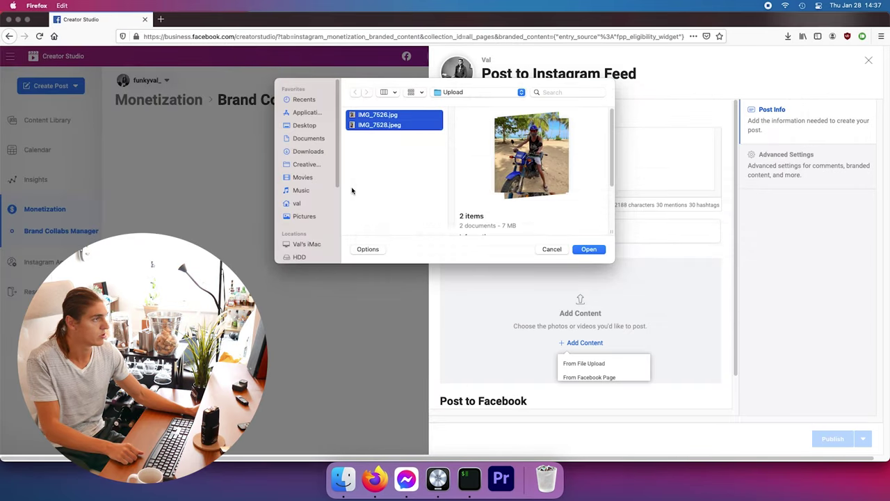
click(588, 248)
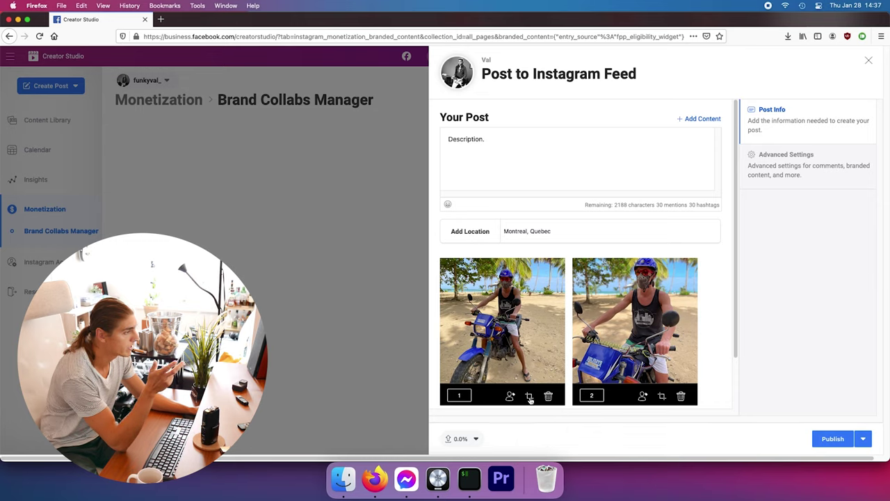
click(529, 397)
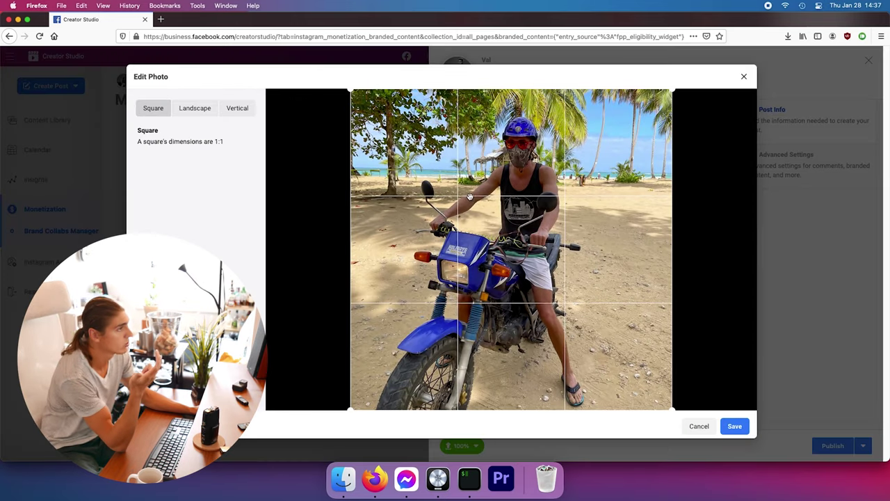
click(700, 425)
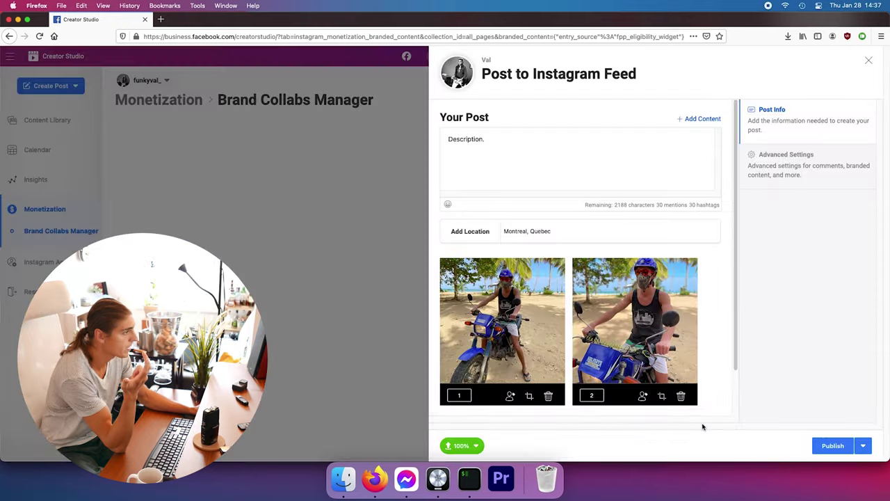
click(662, 396)
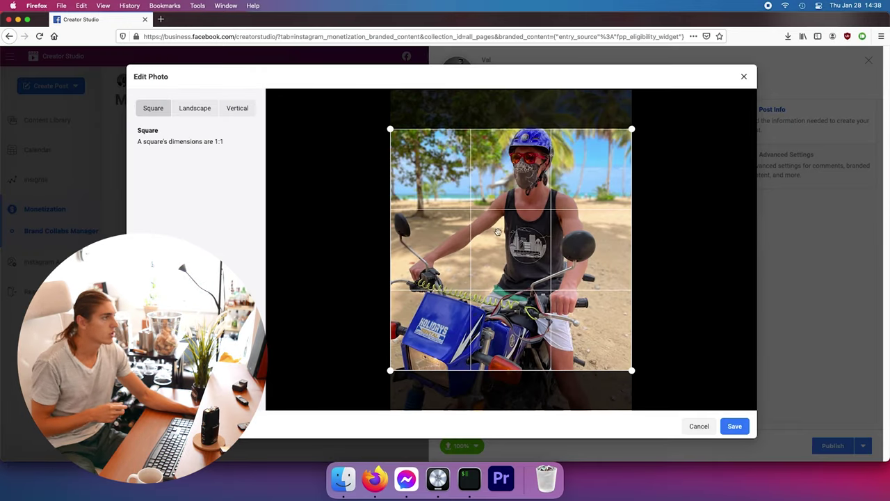
Step: Recrop the second photo to a 4:5 vertical frame aligned with its top and save
mouse_move(498, 231)
mouse_down()
mouse_move(495, 155)
mouse_move(507, 366)
mouse_move(501, 241)
mouse_up()
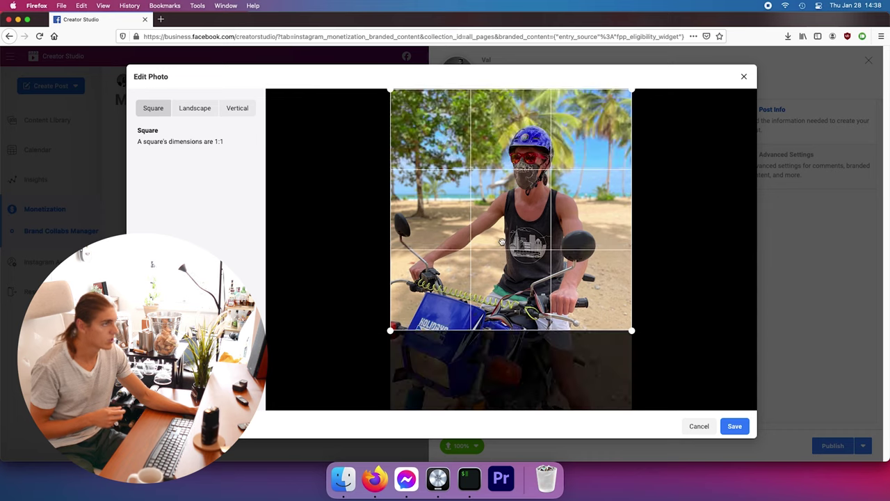
click(241, 113)
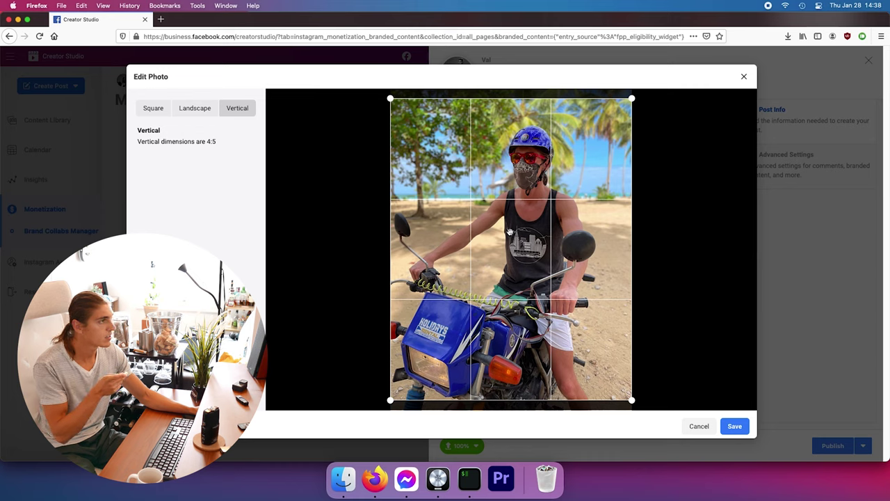
drag(507, 251, 518, 318)
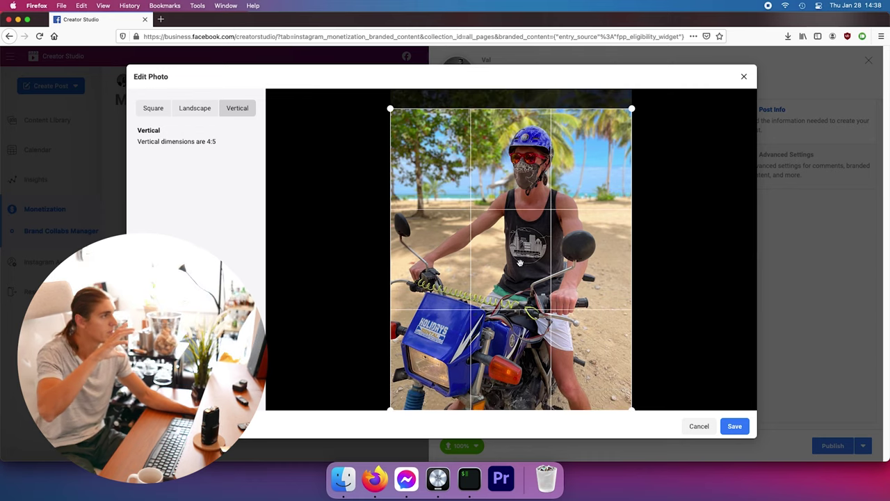
drag(526, 249, 533, 235)
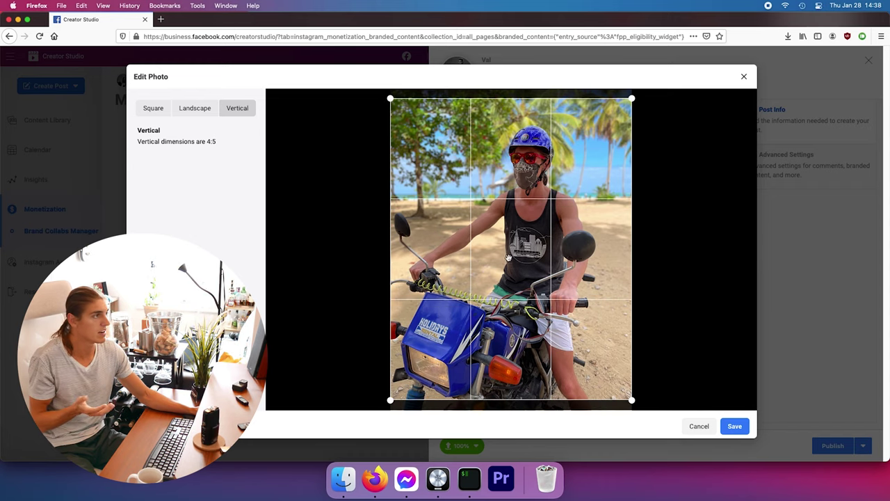
click(153, 109)
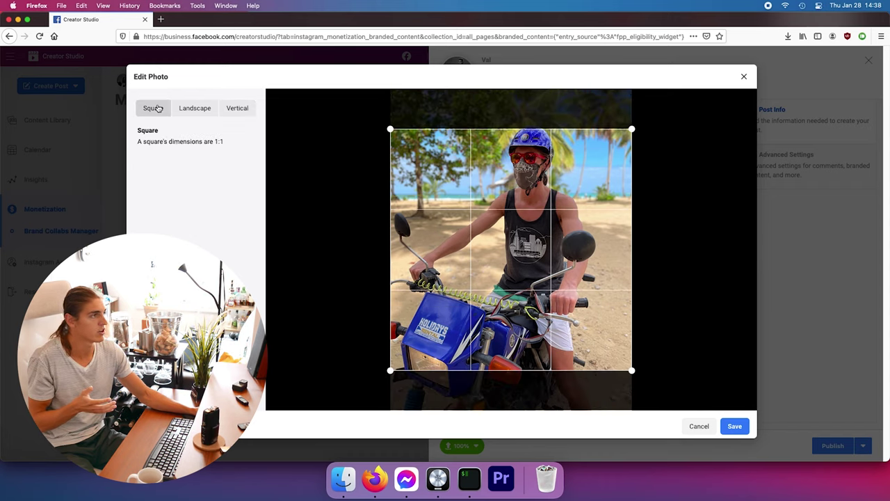
click(231, 109)
click(732, 425)
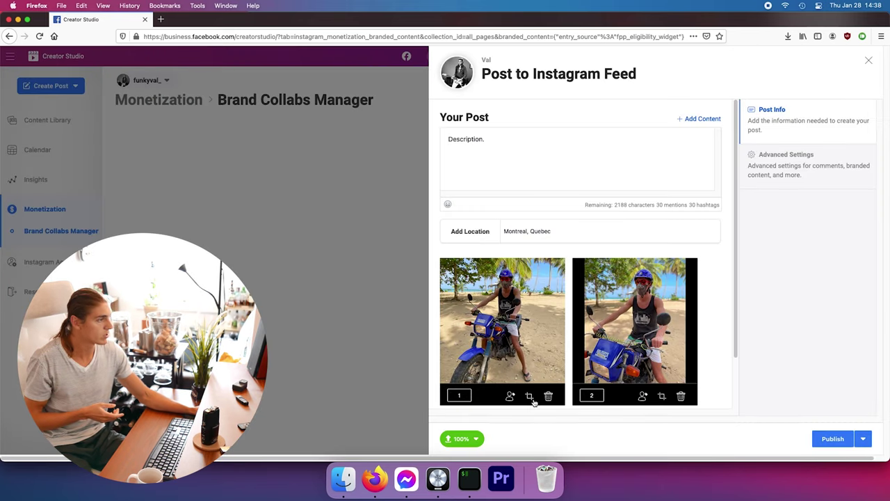
click(528, 396)
Step: Save the first photo as square and confirm the second photo's 4:5 vertical crop
click(735, 426)
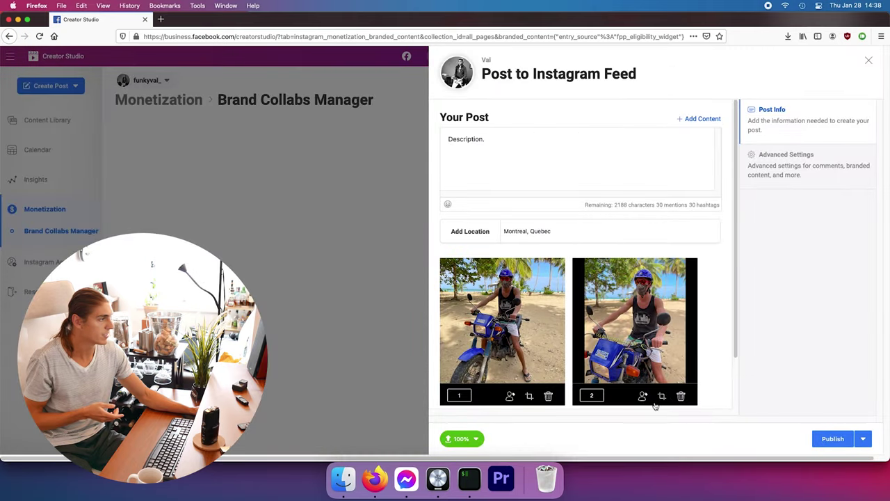
click(662, 396)
click(730, 426)
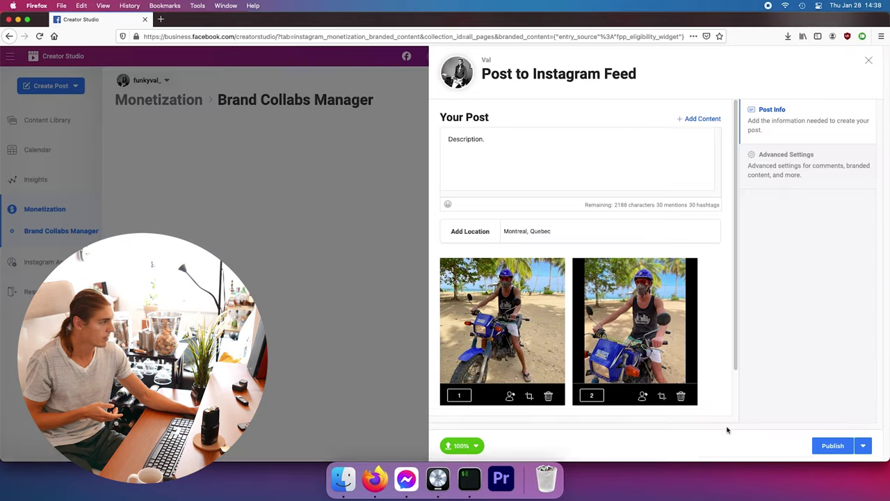